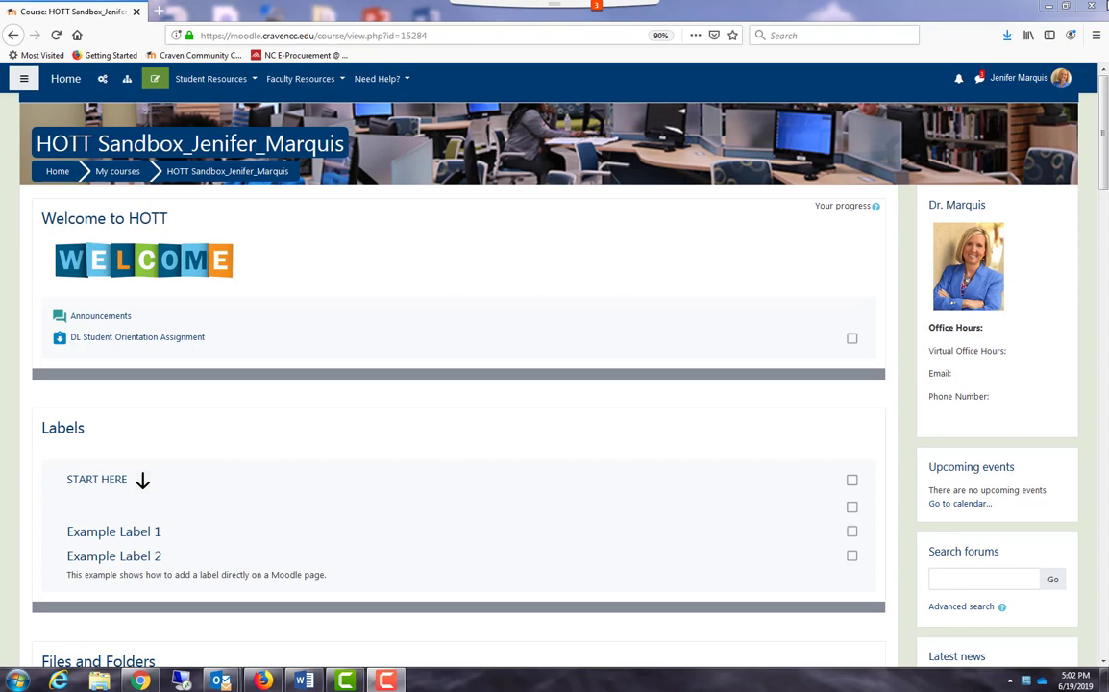
Turn on course editing and add a new Assignment activity to the "Welcome to HOTT" section.
left_click(156, 81)
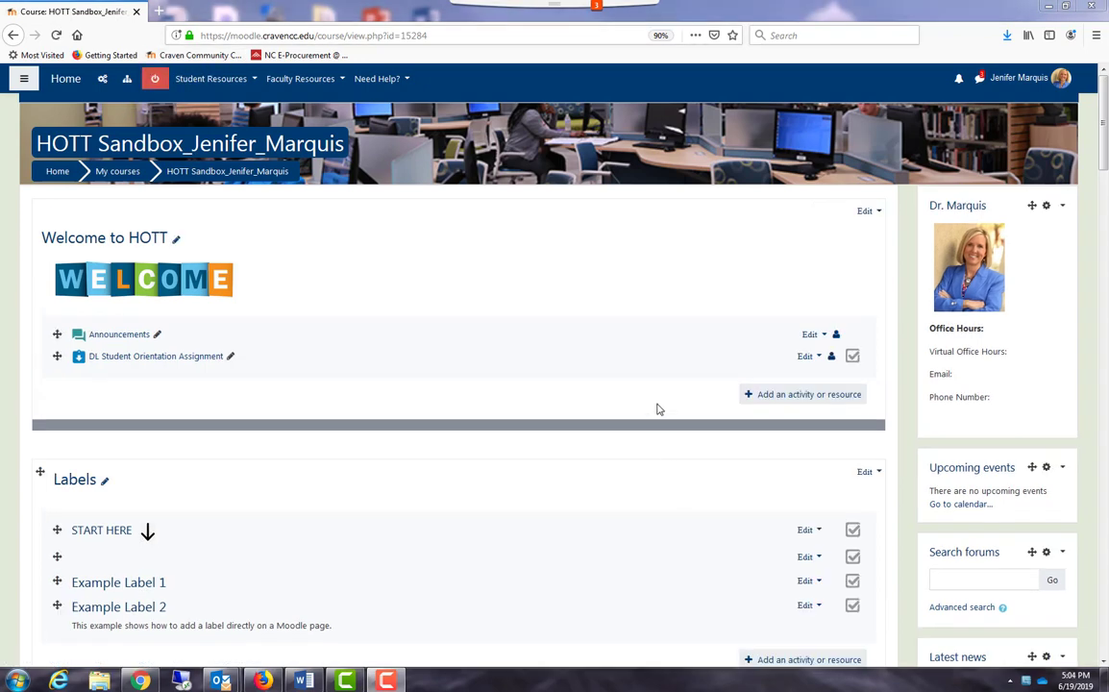
left_click(783, 398)
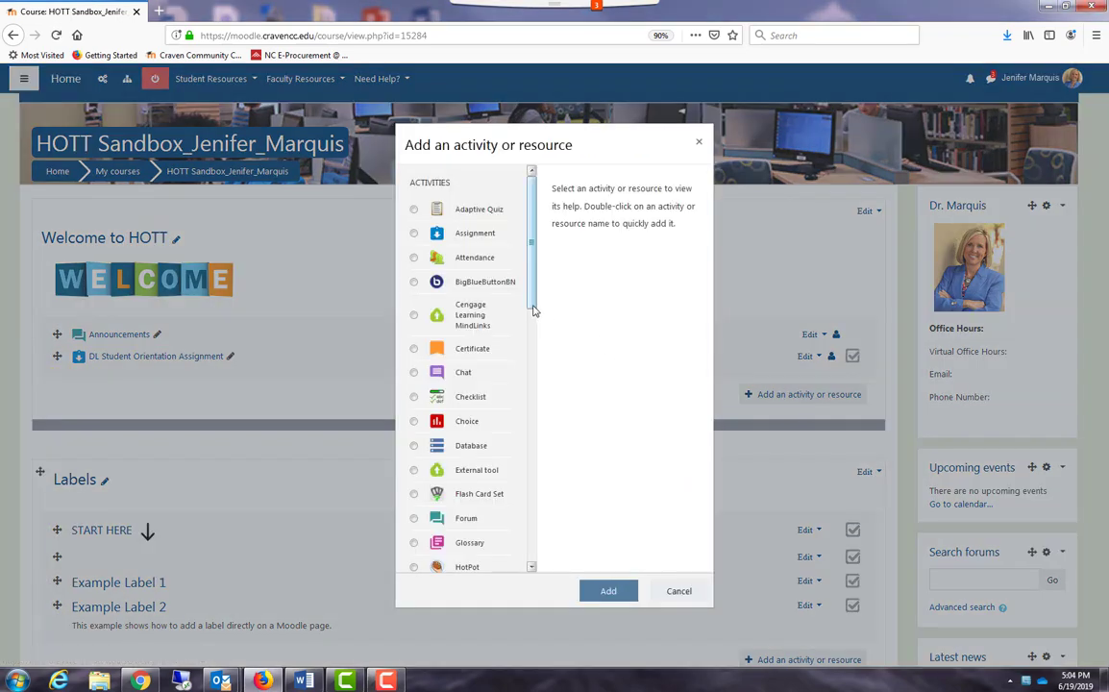
left_click(413, 235)
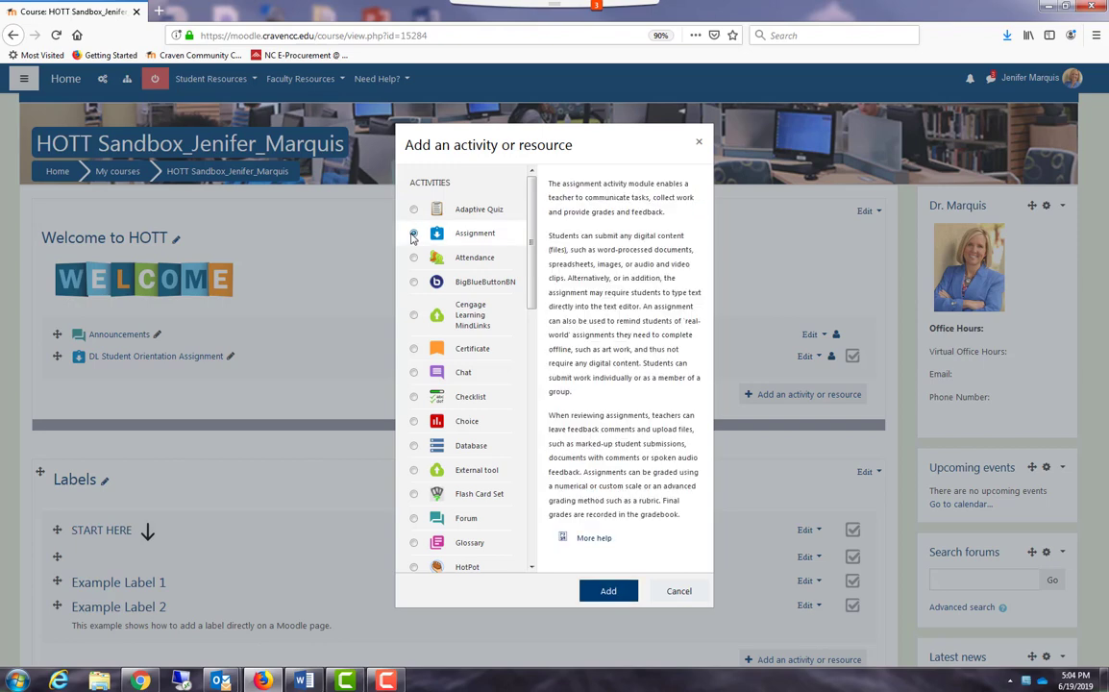
left_click(610, 592)
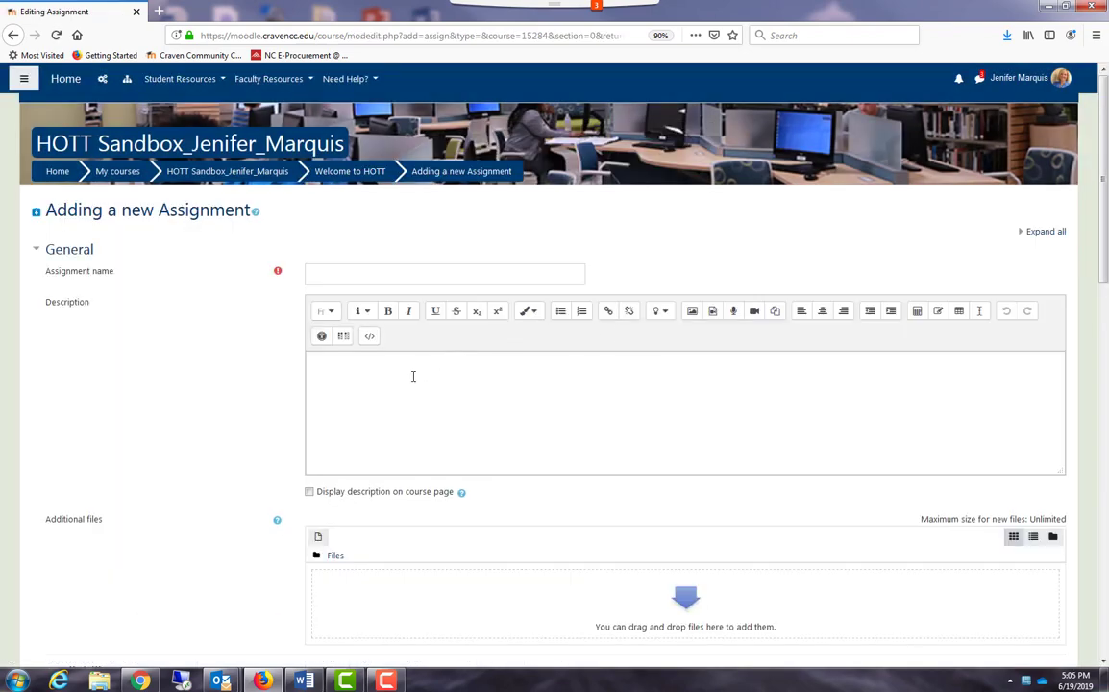
Enter "Welcome to HOTT!" as the assignment description and format it in Courier as a small heading.
left_click(413, 375)
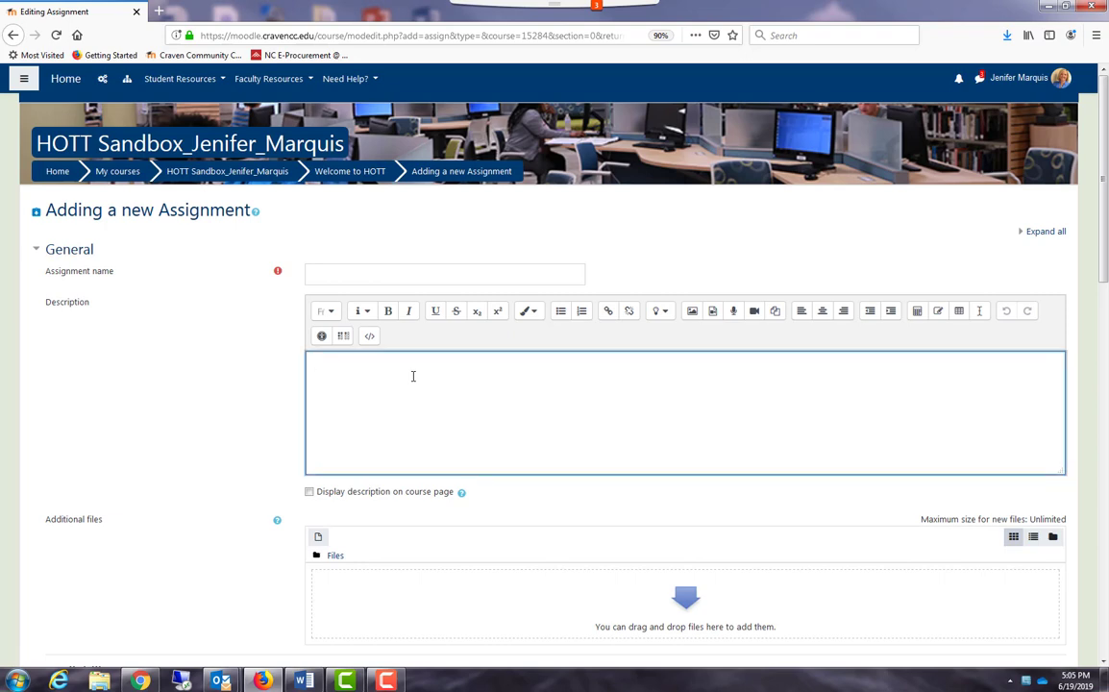
type("Welcome to HOTT!")
left_click_drag(388, 364, 312, 363)
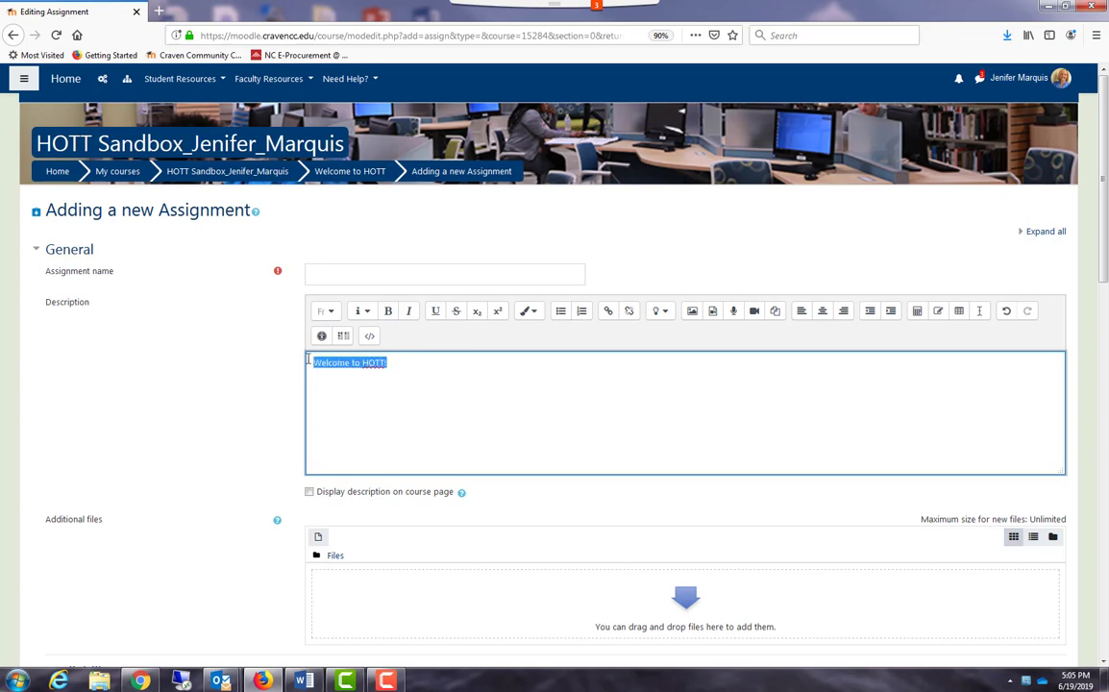
left_click(333, 313)
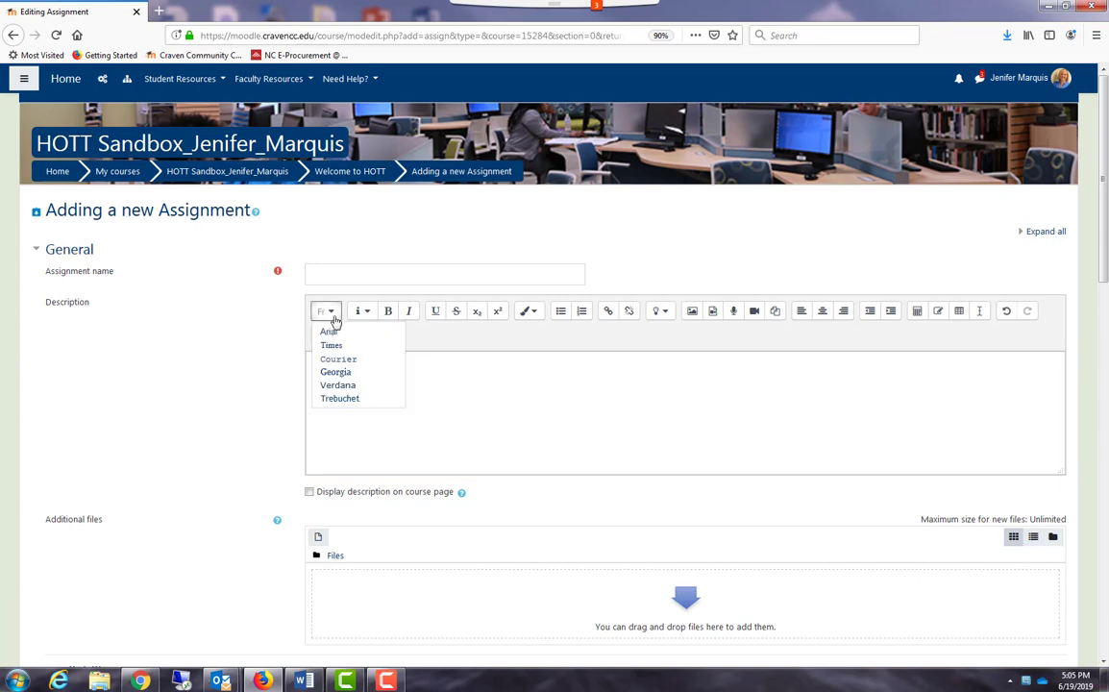
left_click(338, 359)
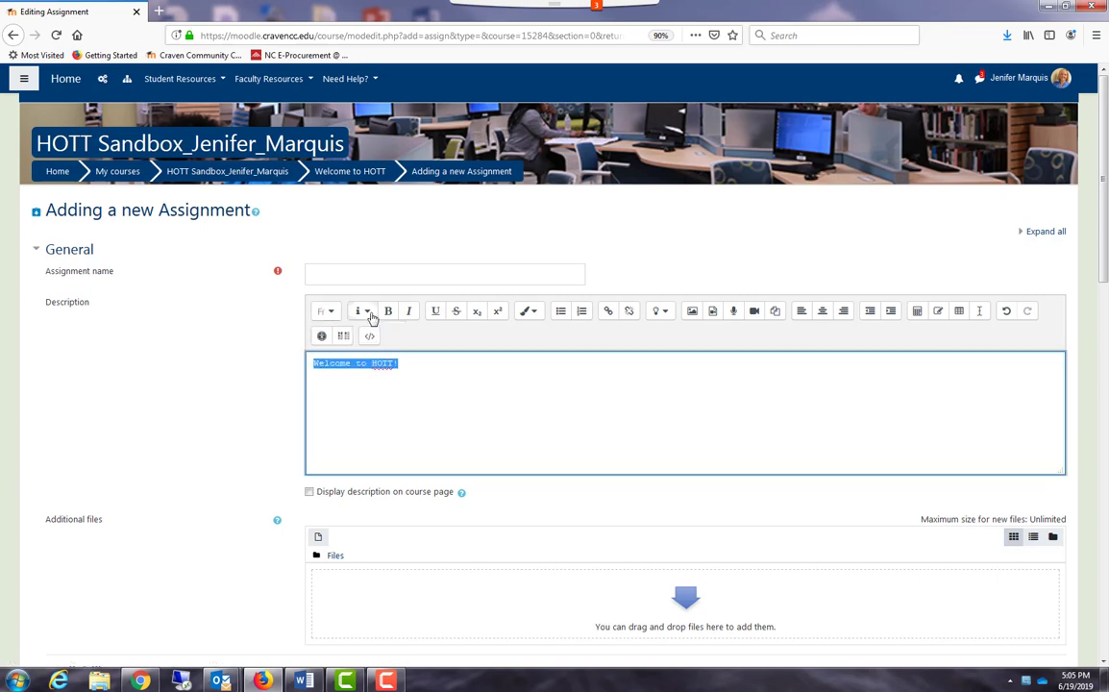
left_click(372, 317)
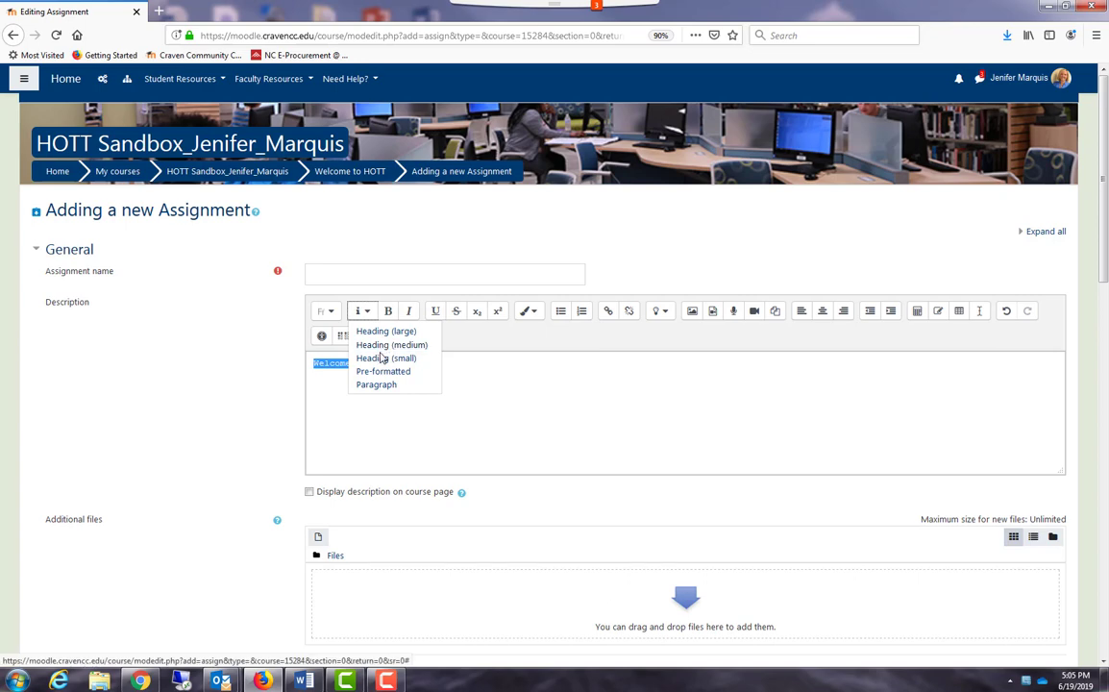
left_click(385, 357)
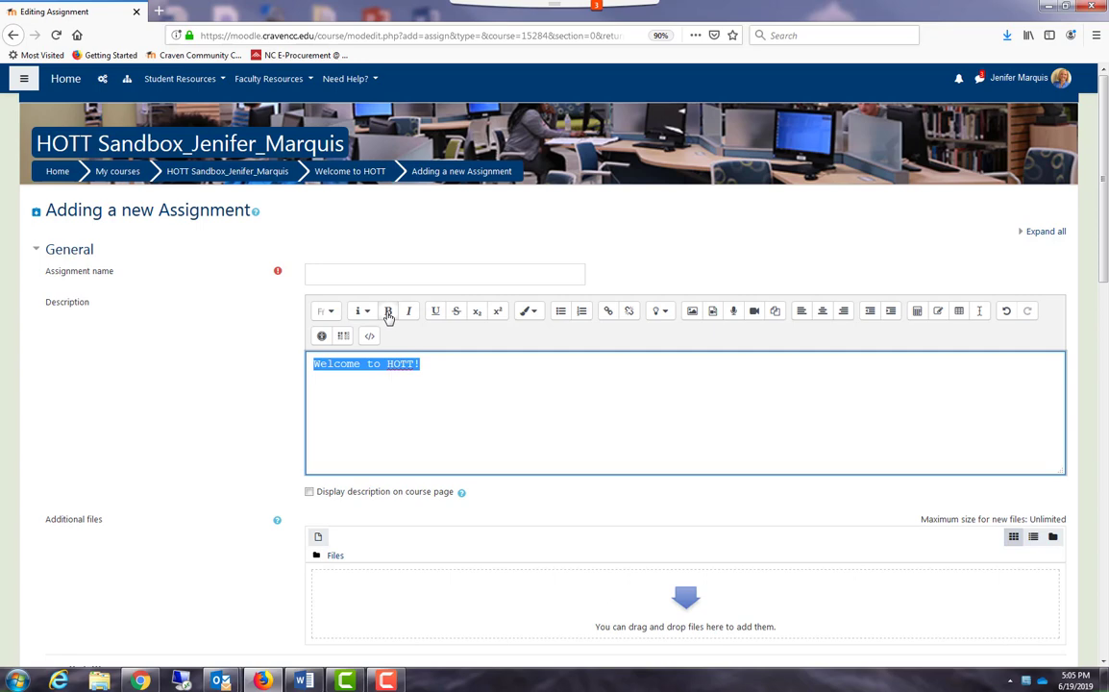
Apply italic, underline, strikethrough and blue font color to the "Welcome to HOTT!" description text.
left_click(408, 314)
left_click(435, 314)
left_click(458, 314)
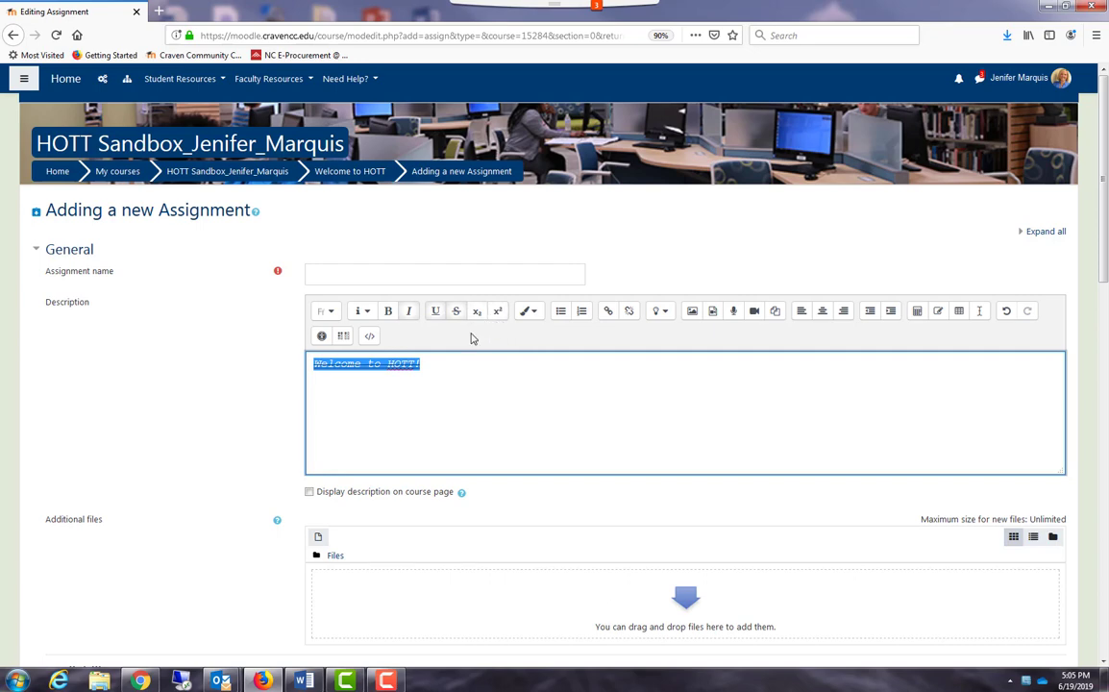
left_click(535, 313)
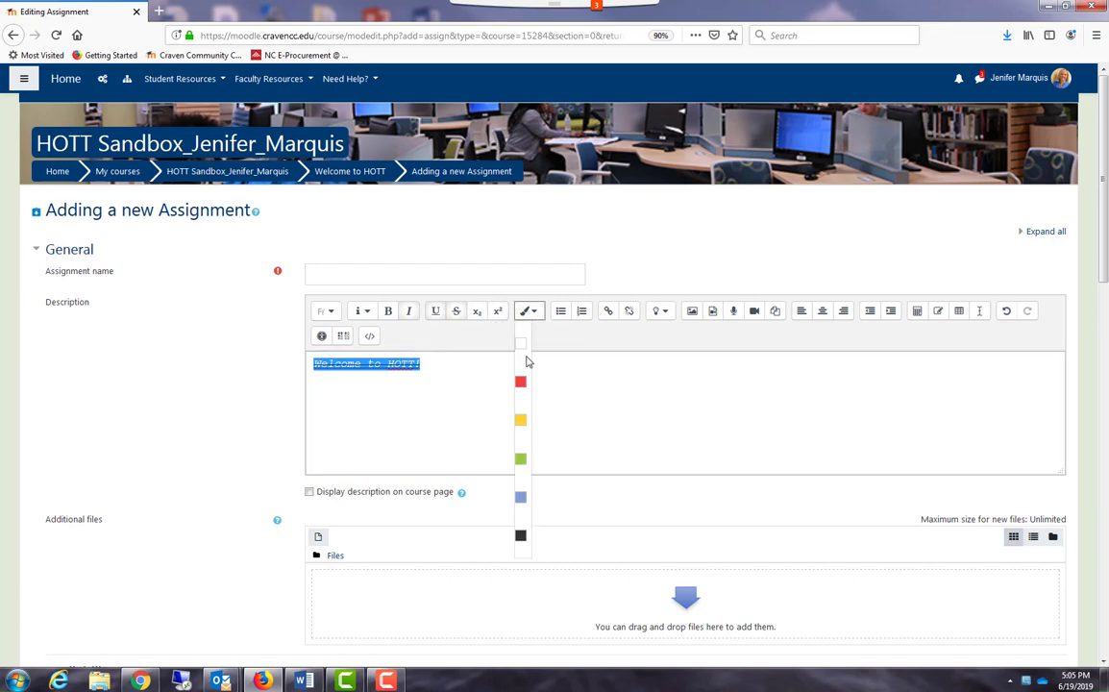
left_click(521, 495)
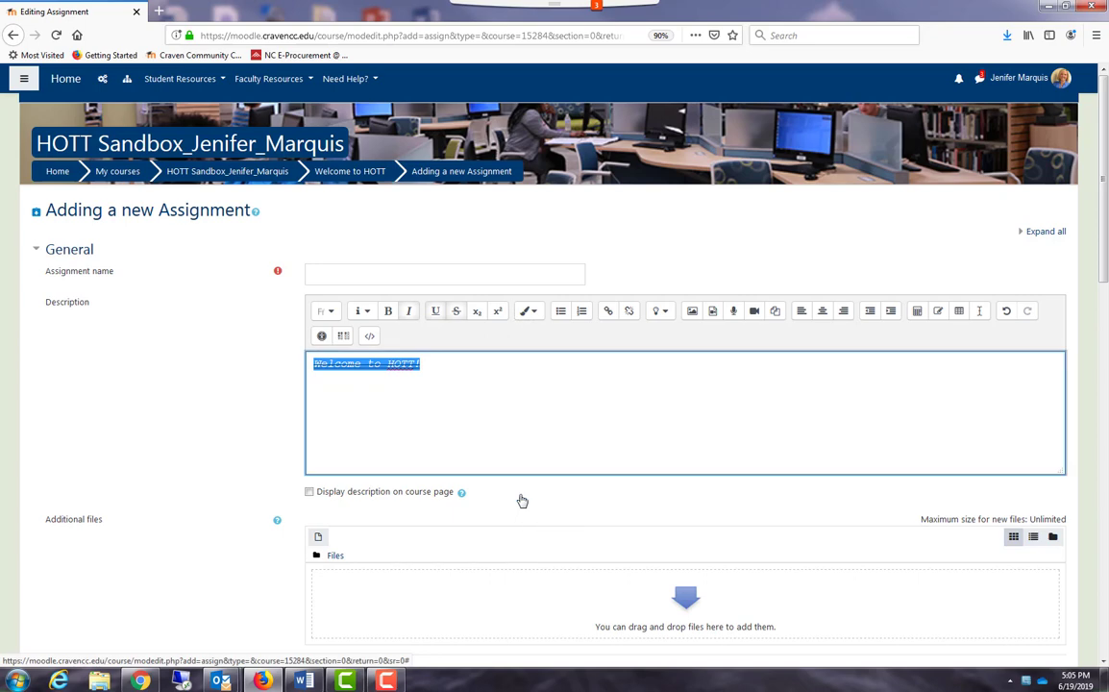
left_click(535, 313)
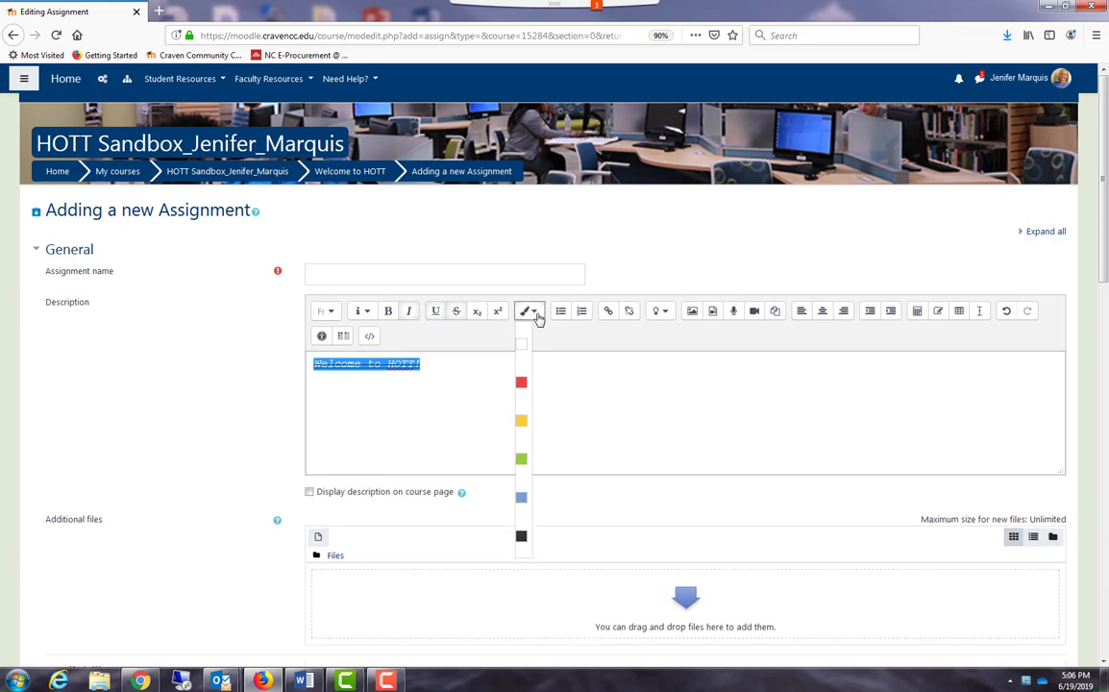
left_click(563, 370)
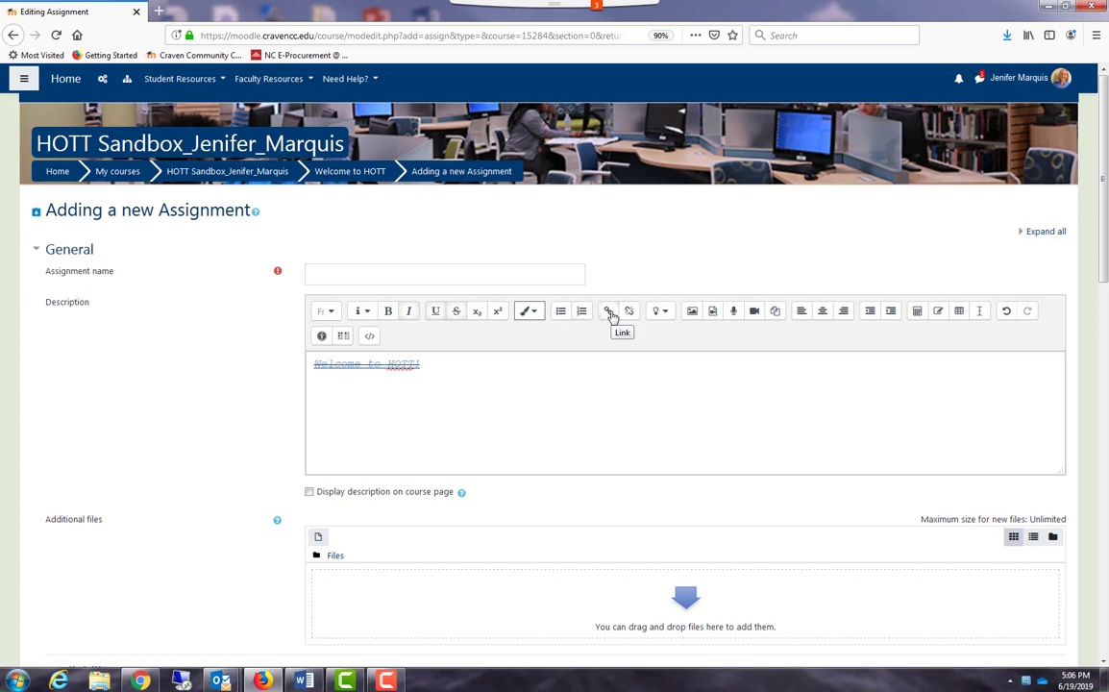
Set a red background color behind the "Welcome to HOTT!" text.
left_click(667, 316)
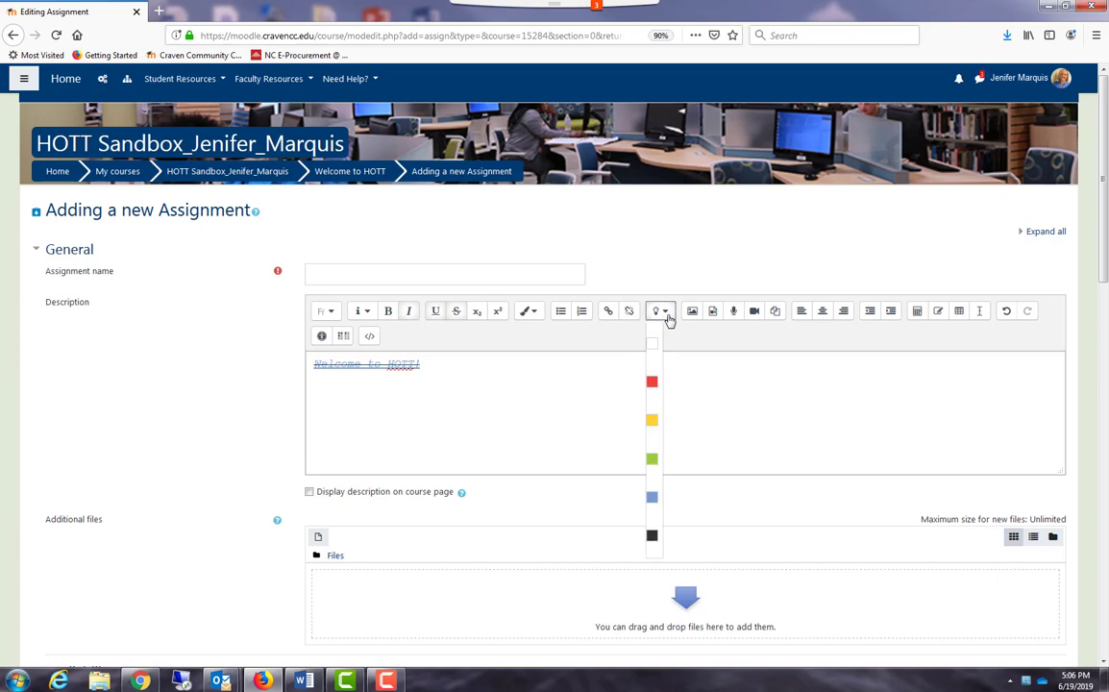
left_click(653, 382)
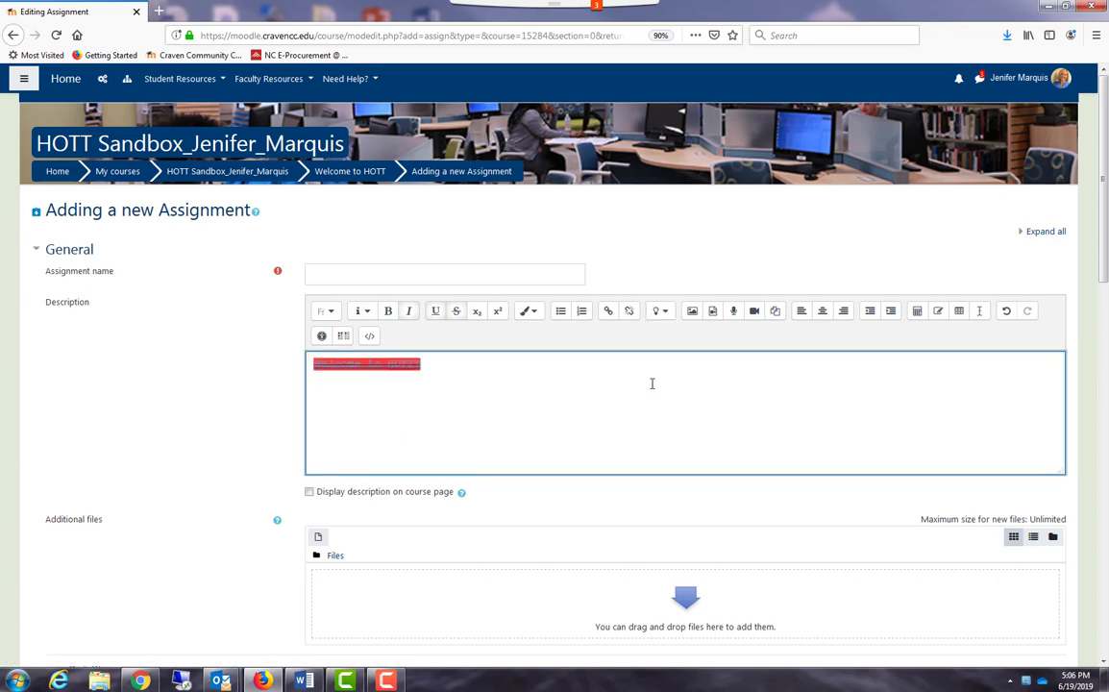
left_click(667, 315)
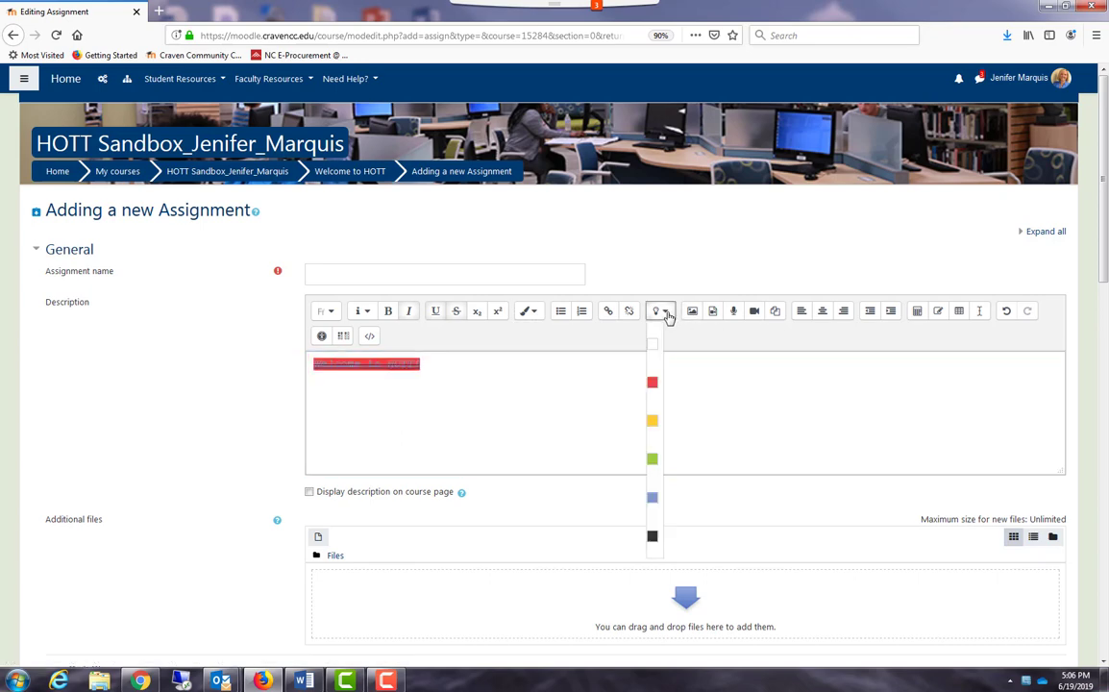
left_click(611, 365)
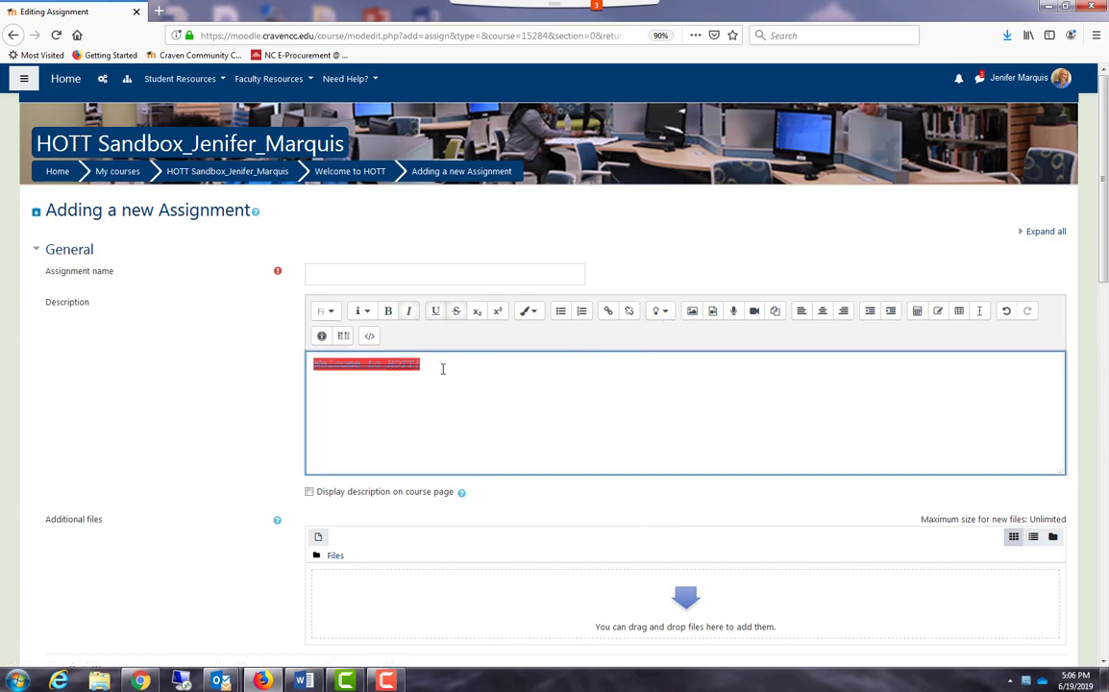
Change the background color behind the "Welcome to HOTT!" text to white.
left_click_drag(443, 368, 279, 364)
left_click(667, 314)
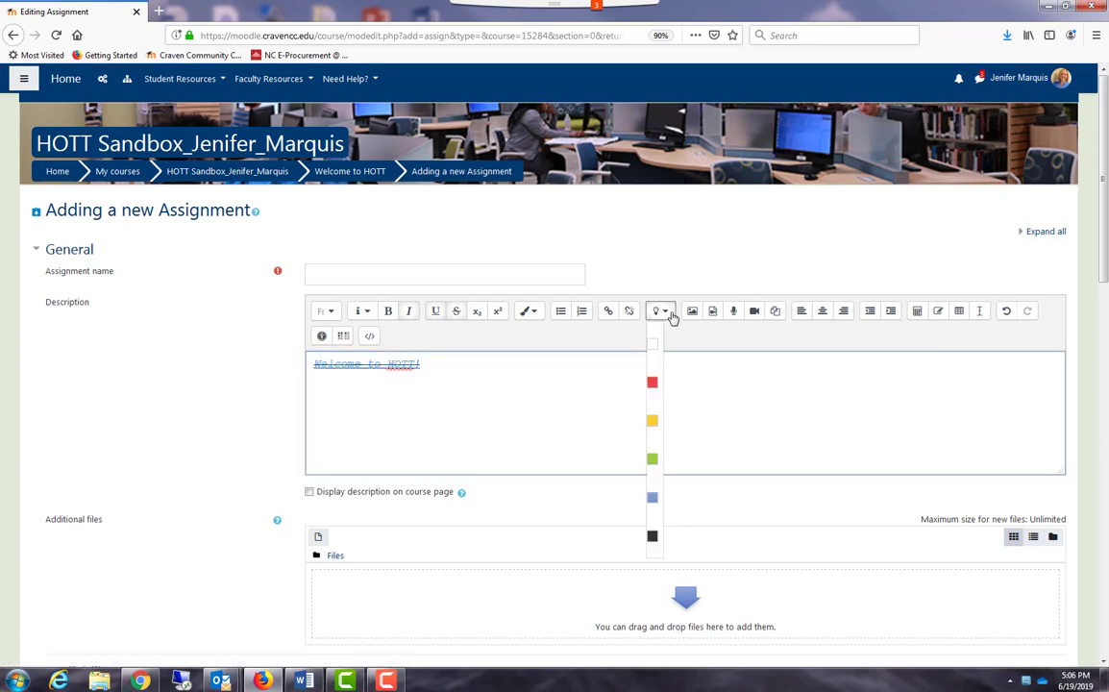
left_click(653, 344)
left_click(553, 379)
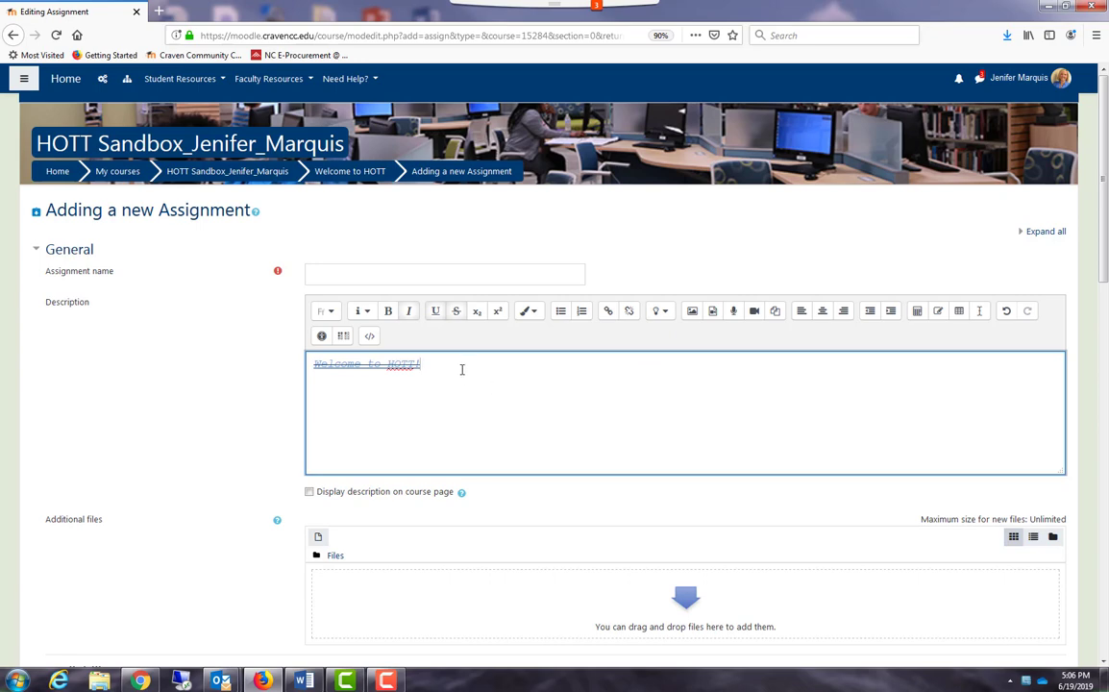
View the image insertion options for the description and close them without adding an image.
left_click(690, 313)
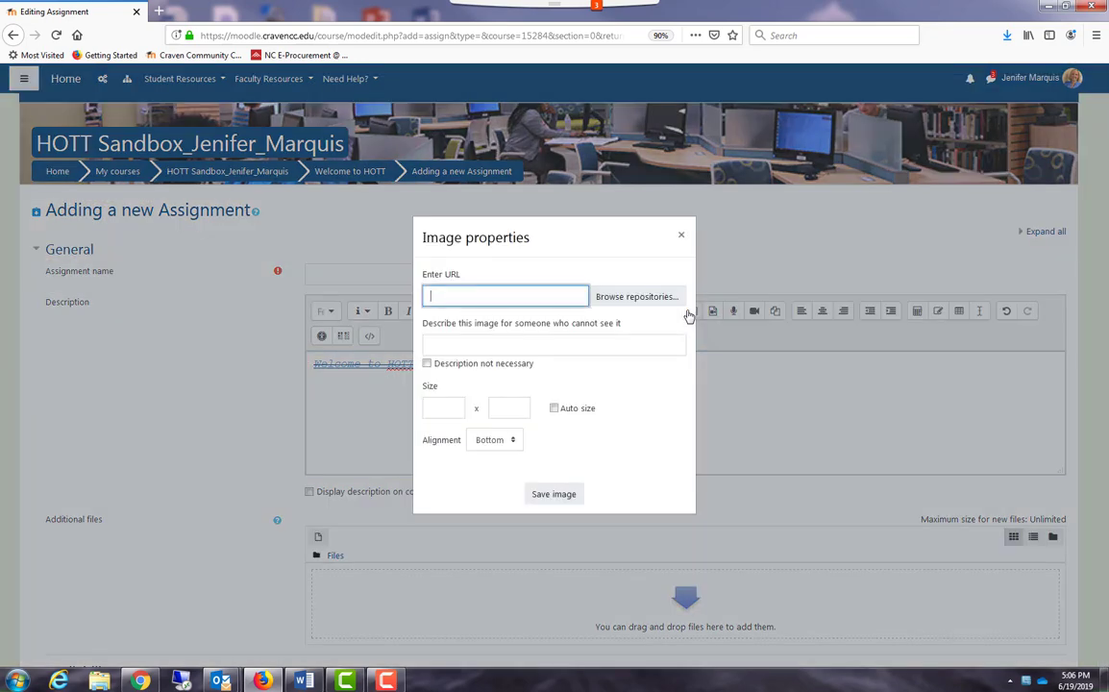
left_click(681, 235)
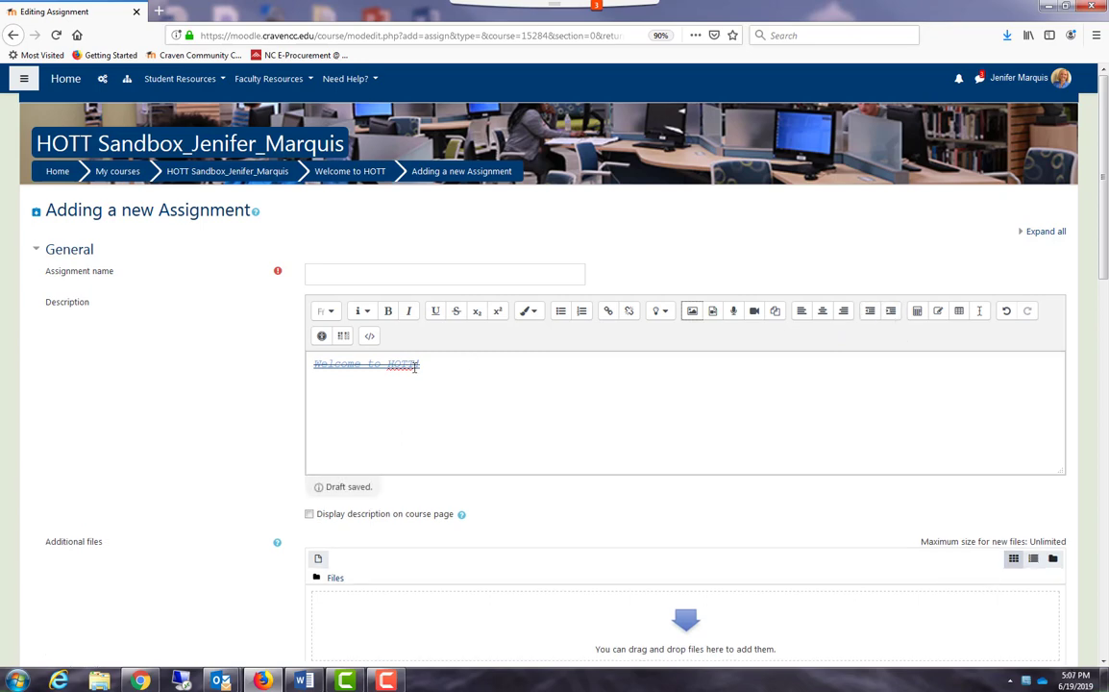
Insert a line break after "We" in the description's "Welcome" and undo it.
left_click(325, 365)
key("Return")
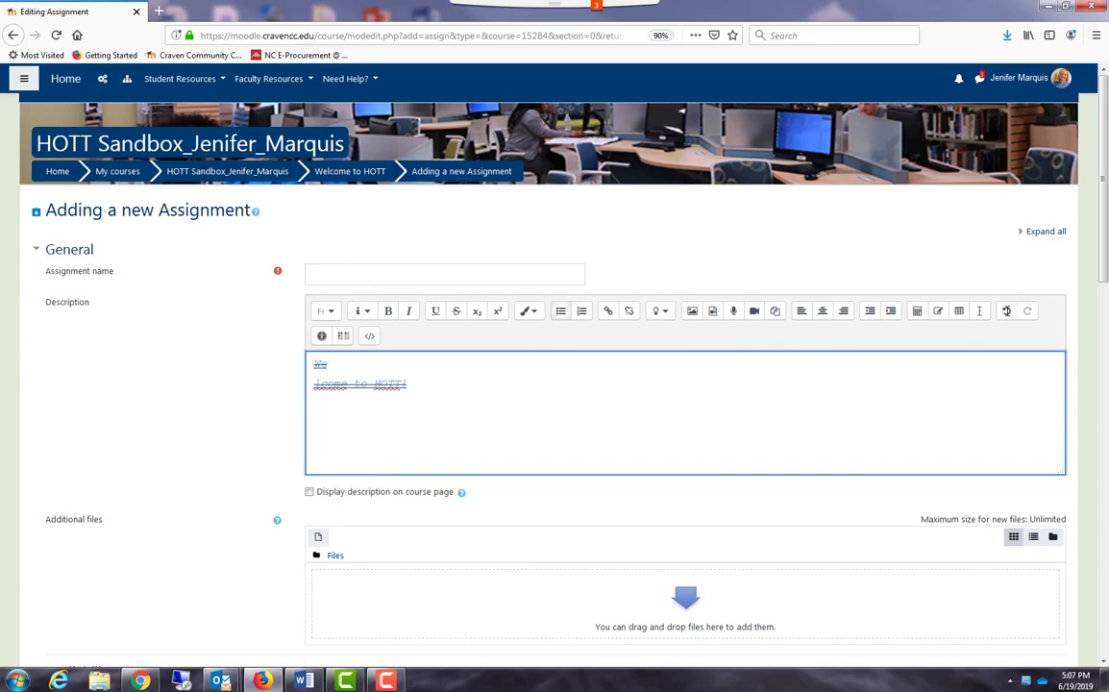
left_click(1006, 311)
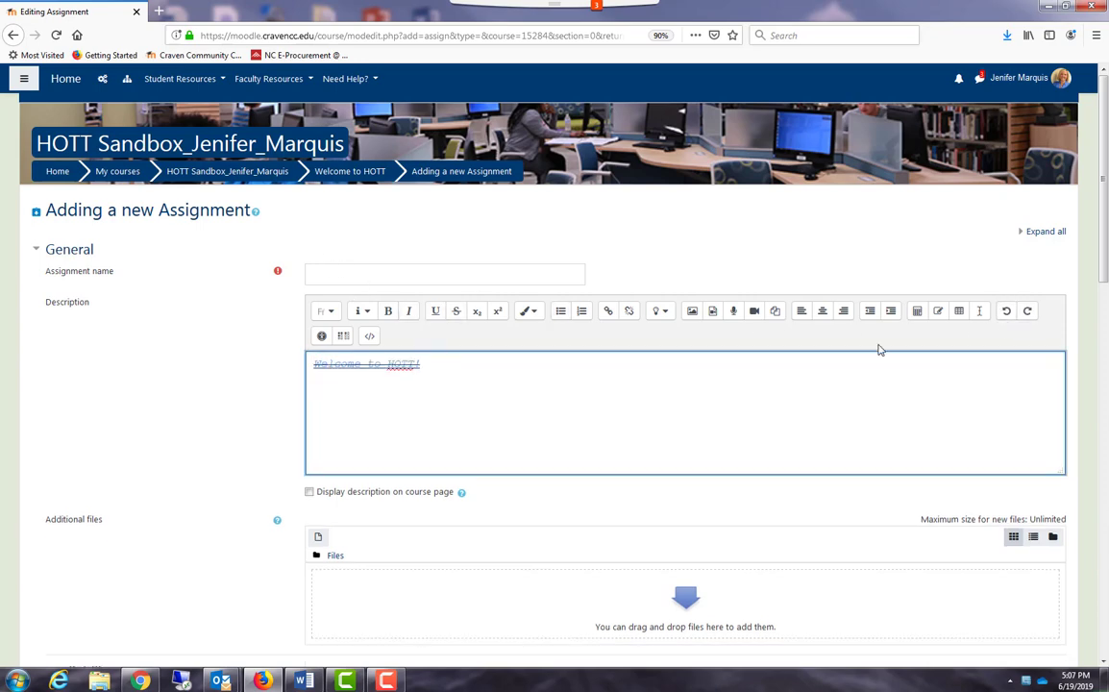
Indent the "Welcome to HOTT!" line by one level and outdent it again.
left_click_drag(467, 363, 270, 365)
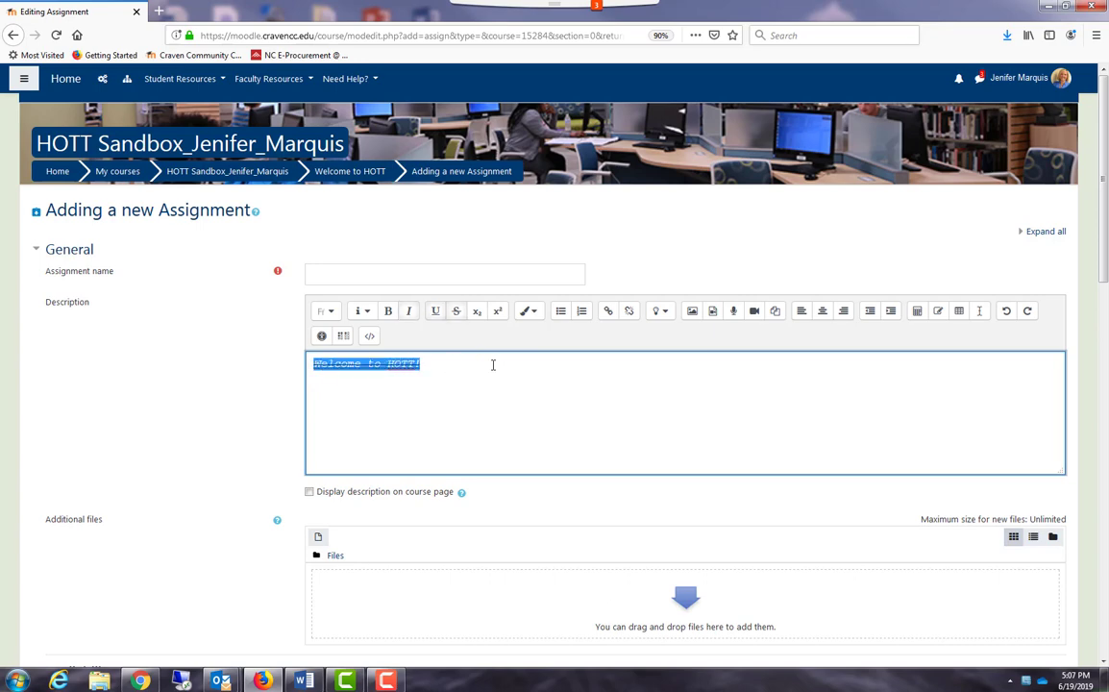
left_click(890, 313)
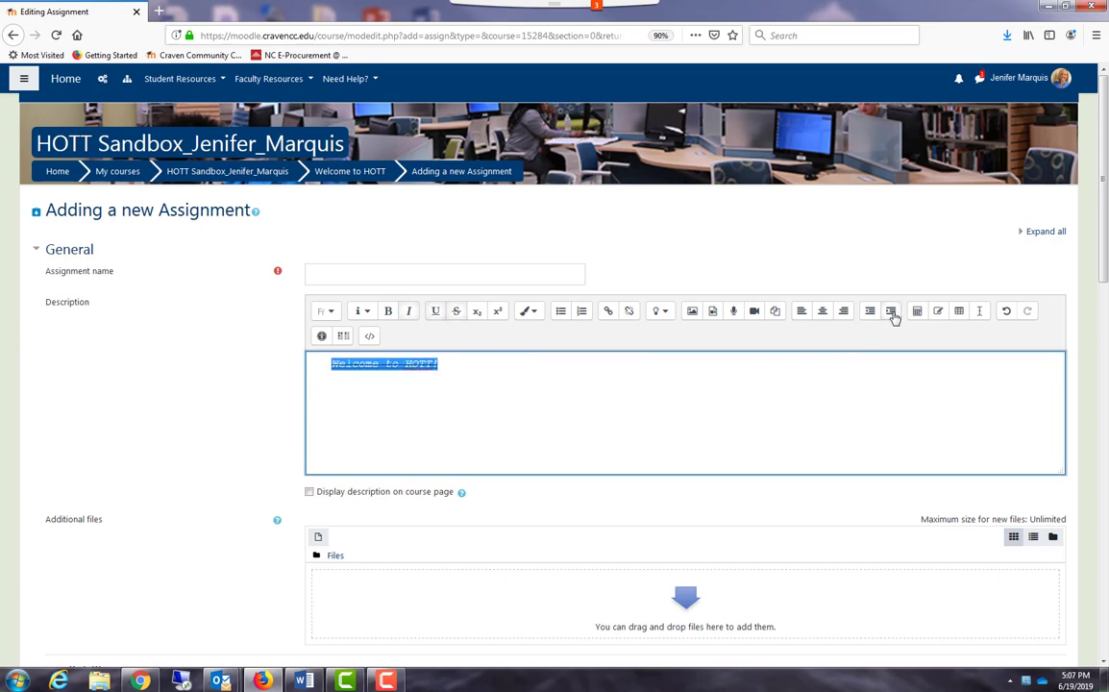
left_click(869, 314)
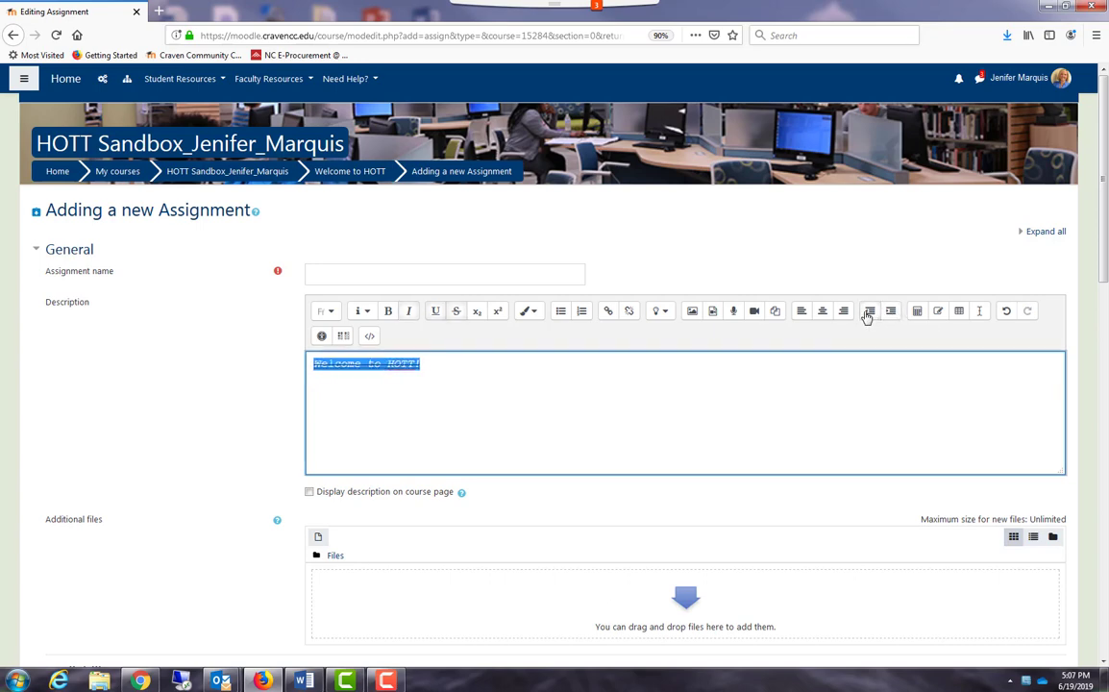
left_click(475, 375)
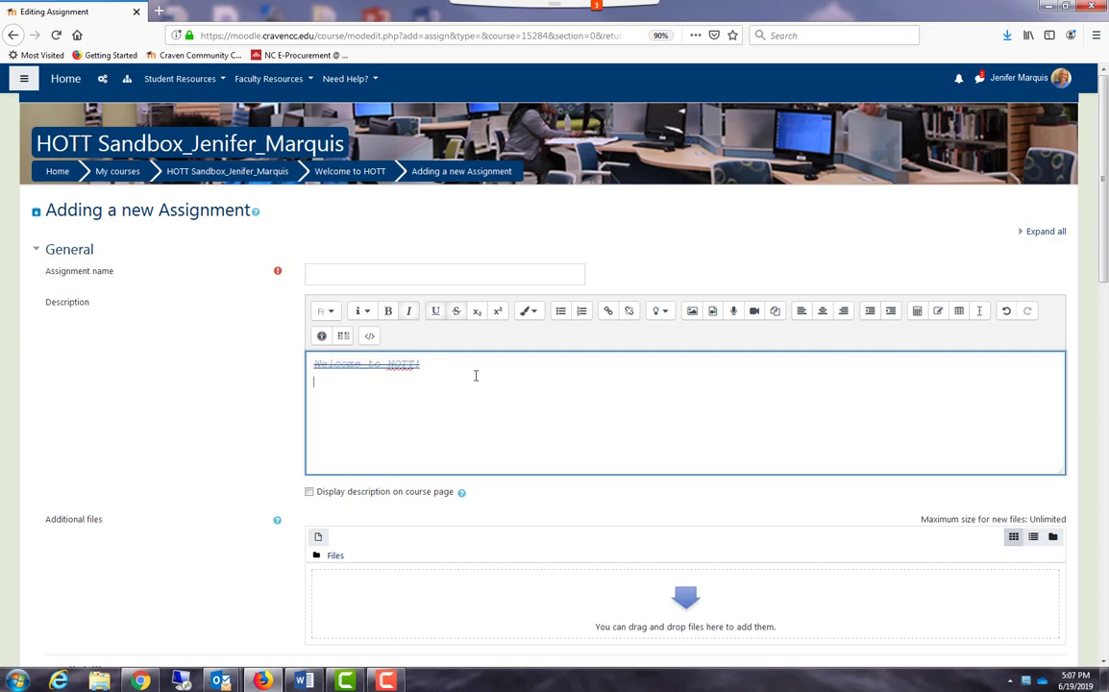
View the equation editor's operators and close it without saving an equation.
left_click(917, 313)
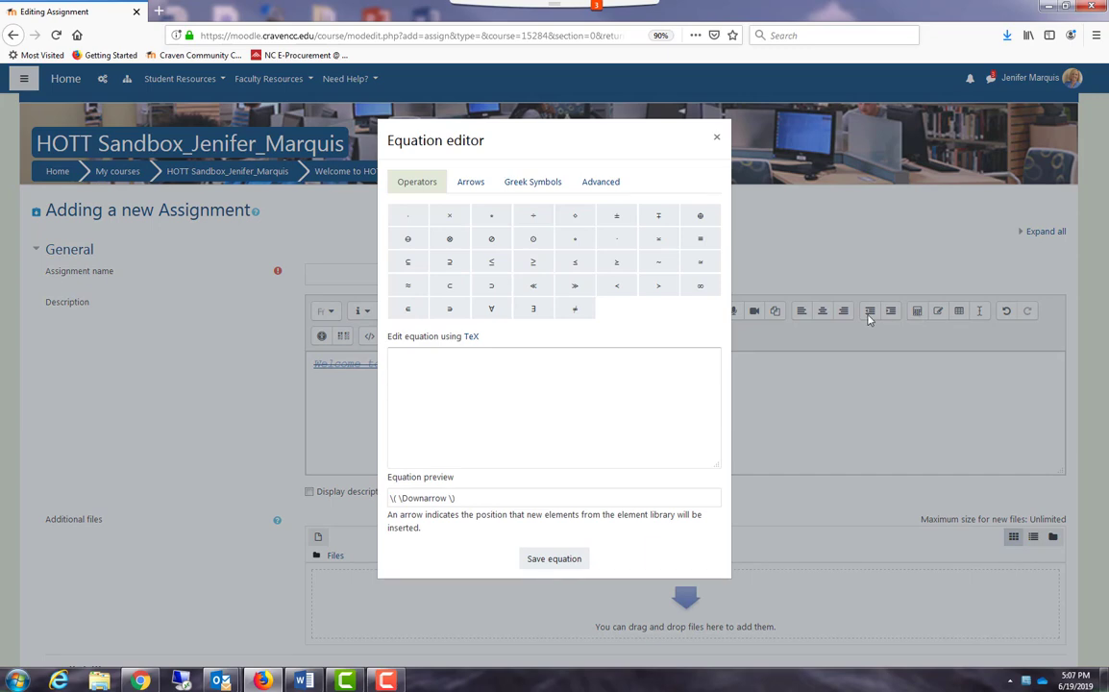
left_click(719, 142)
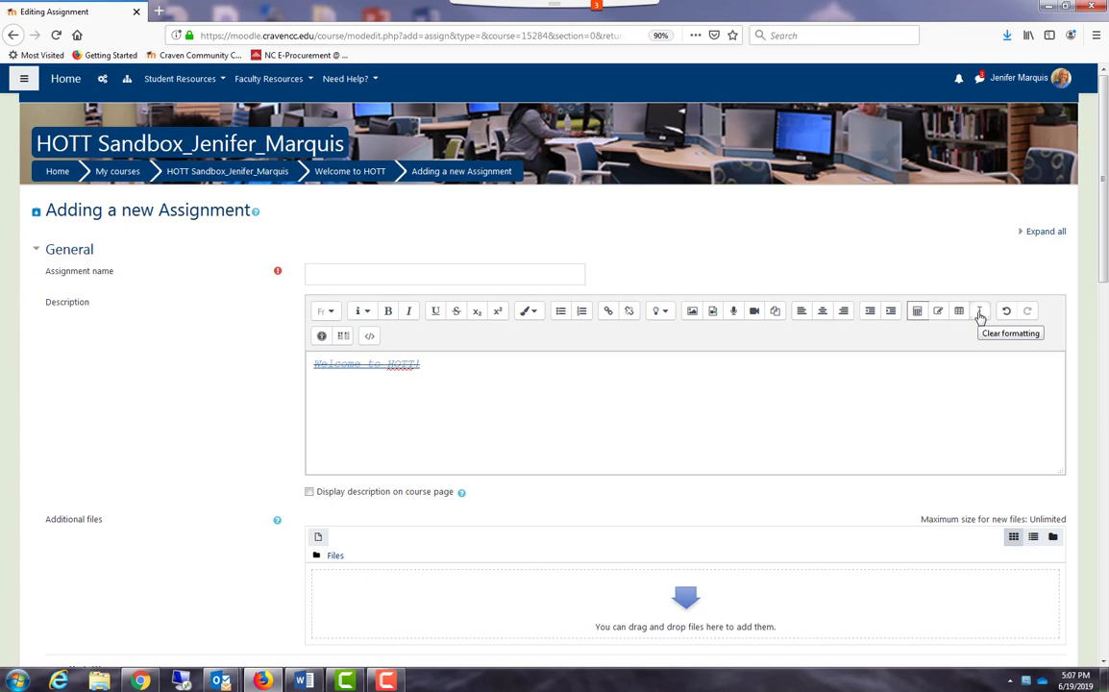
Clear the formatting of the whole "Welcome to HOTT!" line in the description.
left_click(980, 317)
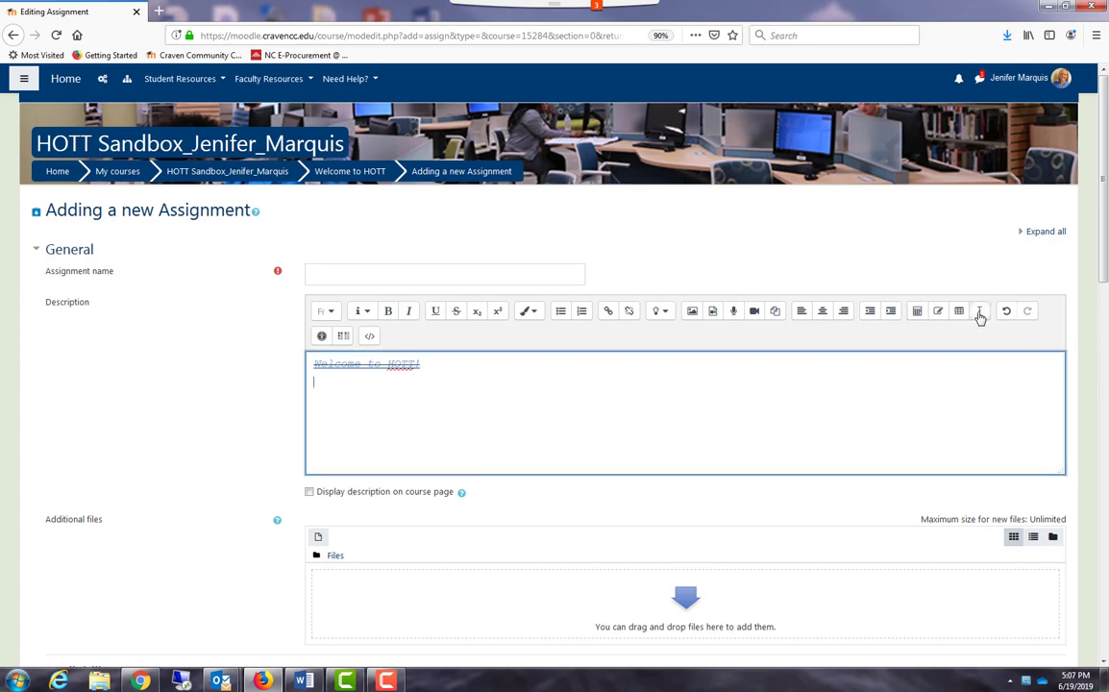
left_click_drag(452, 366, 289, 366)
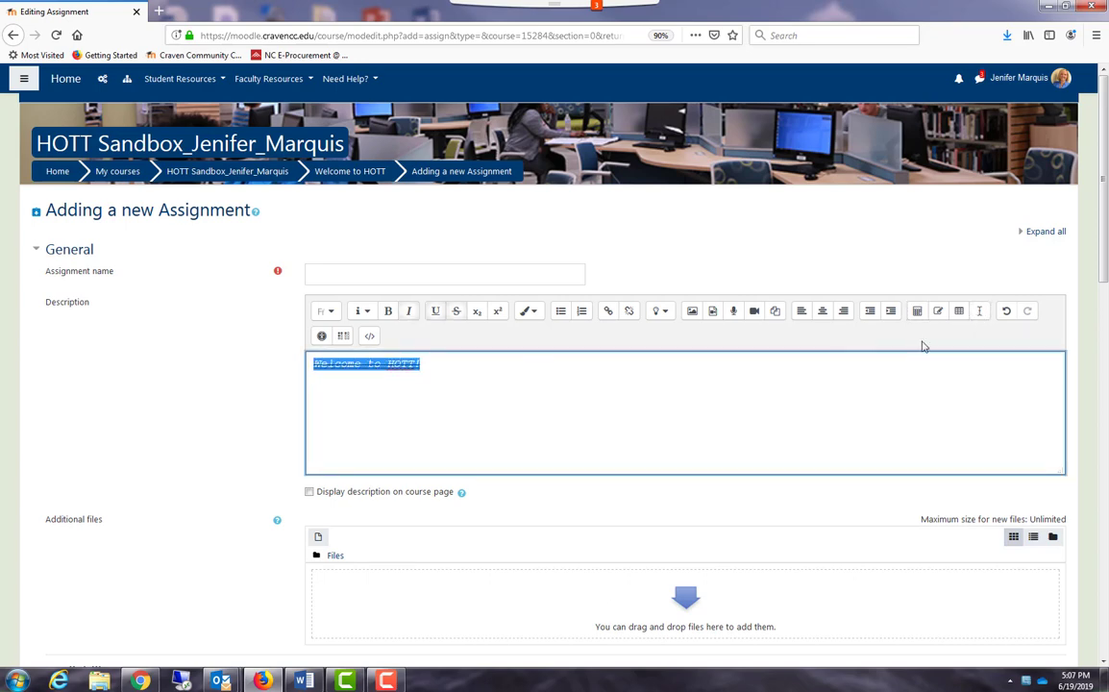
left_click(978, 316)
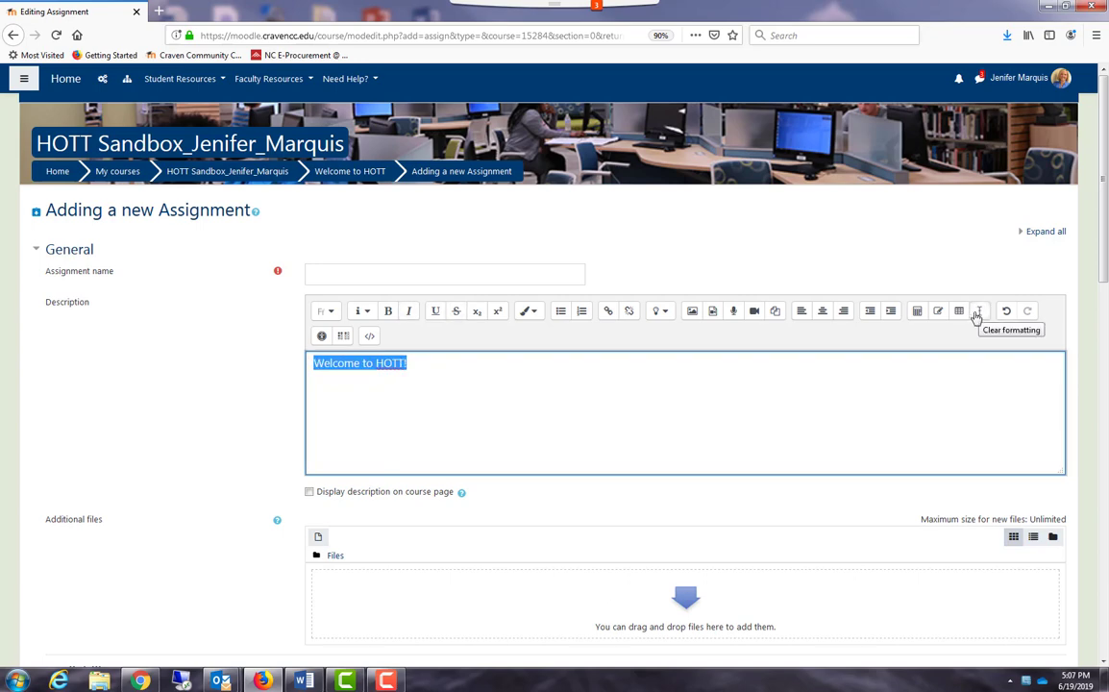
left_click(771, 380)
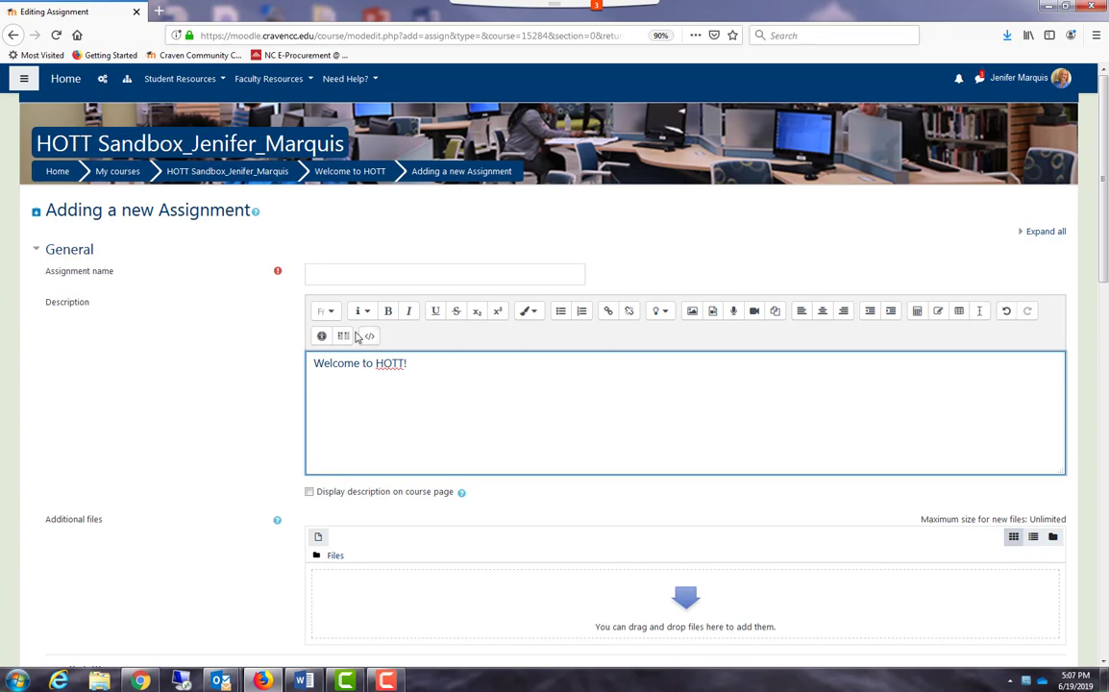
Check the description with the accessibility checker and close its report, then view the description's HTML source and return to the formatted view.
left_click(324, 338)
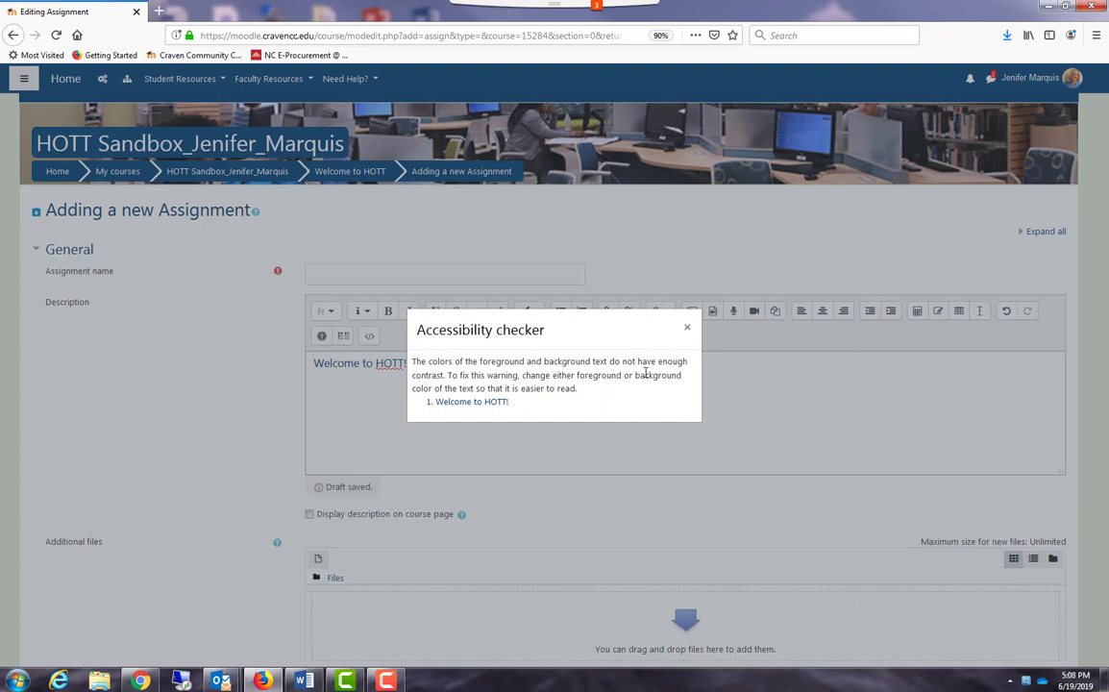
left_click(690, 328)
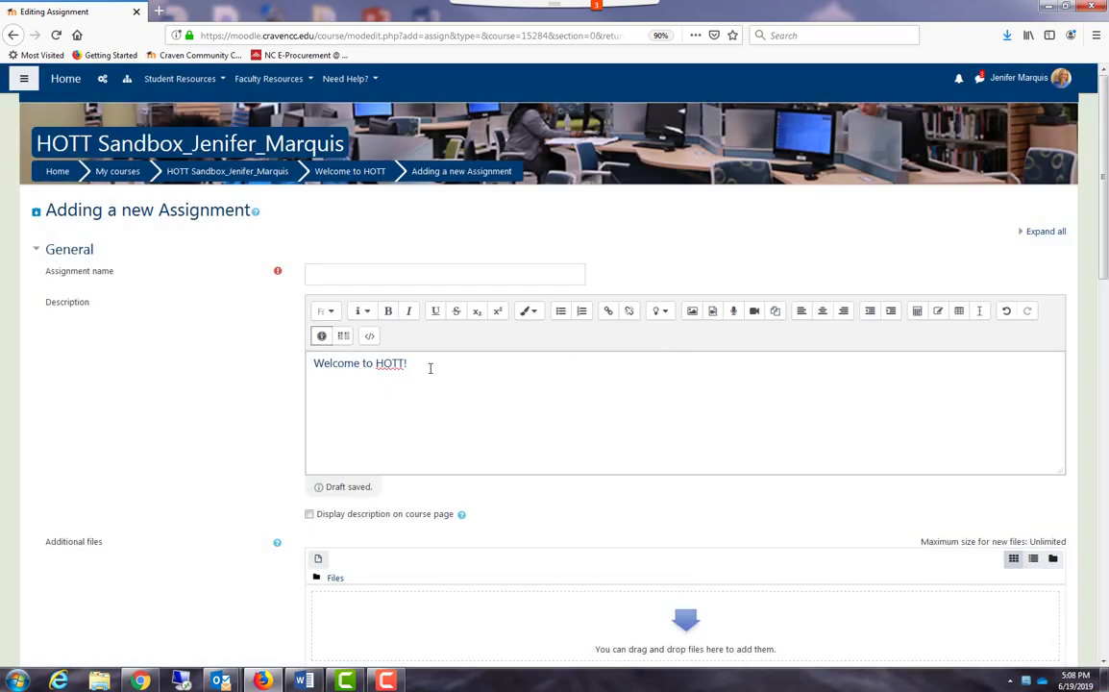
left_click(371, 337)
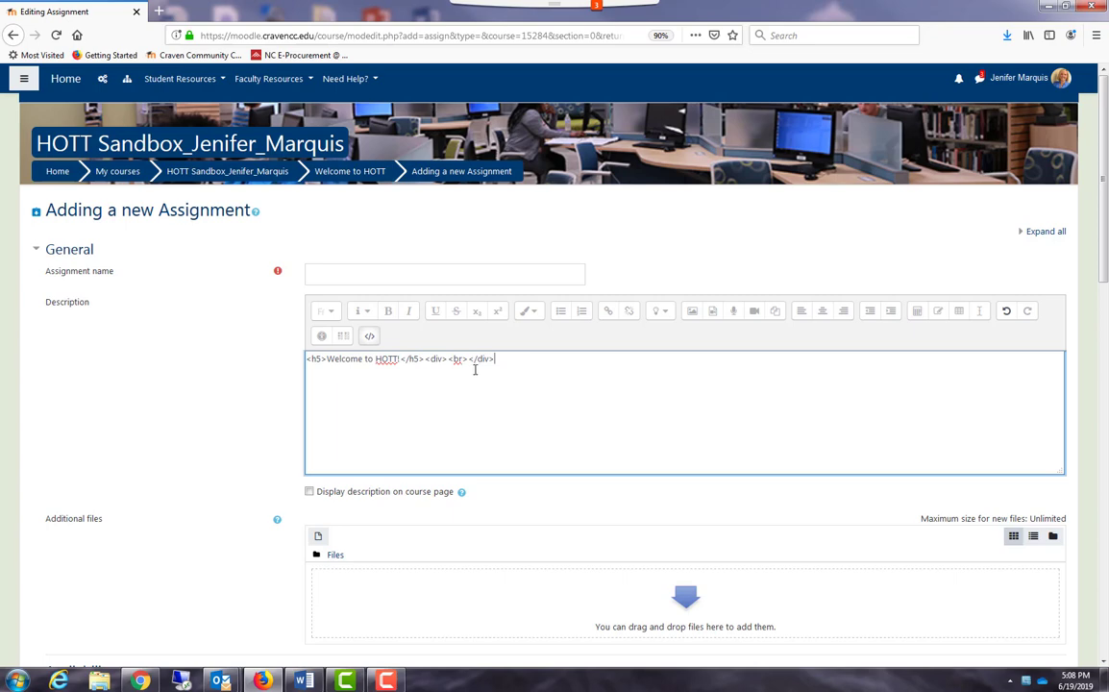
left_click(370, 336)
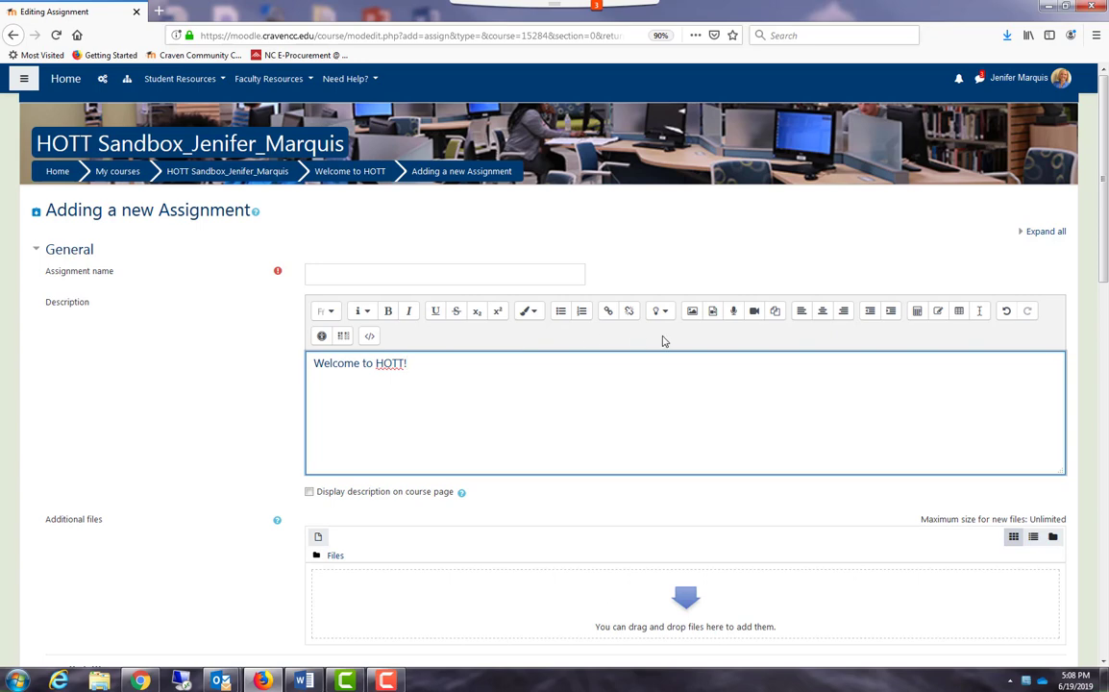
scroll(662, 341, "down", 2)
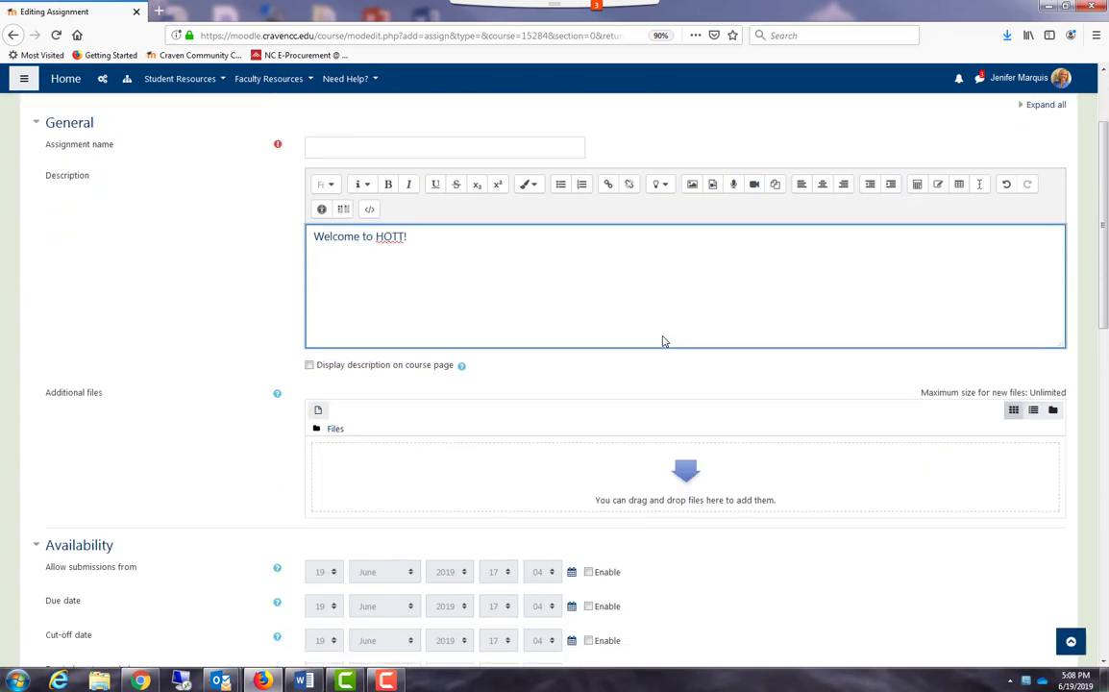
scroll(662, 341, "up", 2)
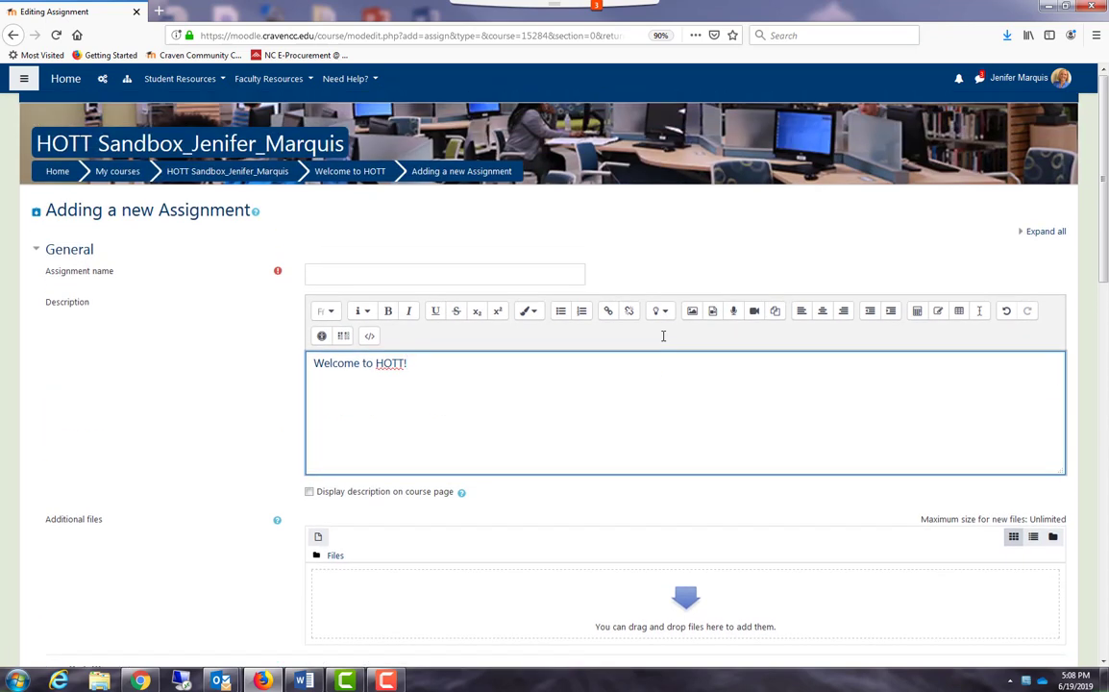